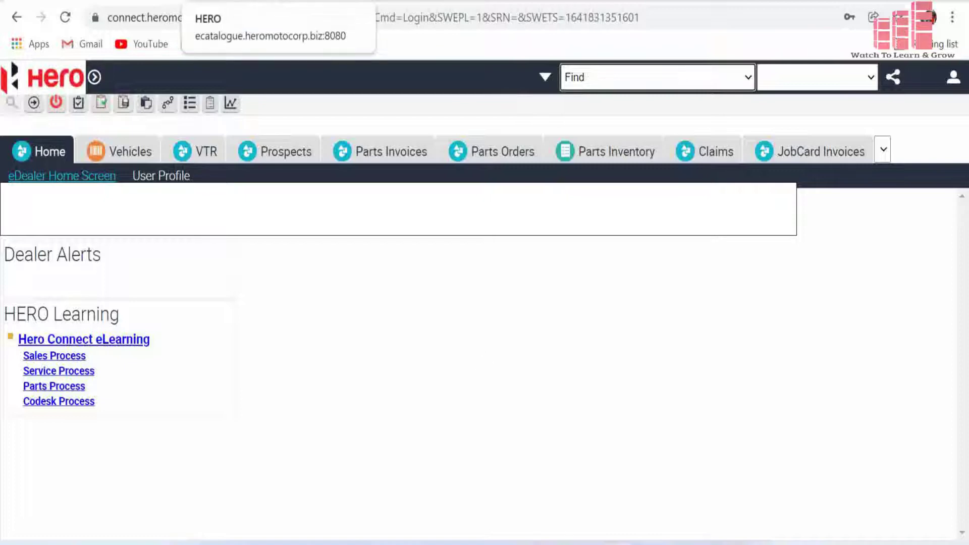
In the Hero e-catalogue, find the Splendor+ iBS BSVI (Oct, 2020) key set under F-2 and copy its part number 35010-AAE-301
{"action": "left_click", "coordinate": [227, 1]}
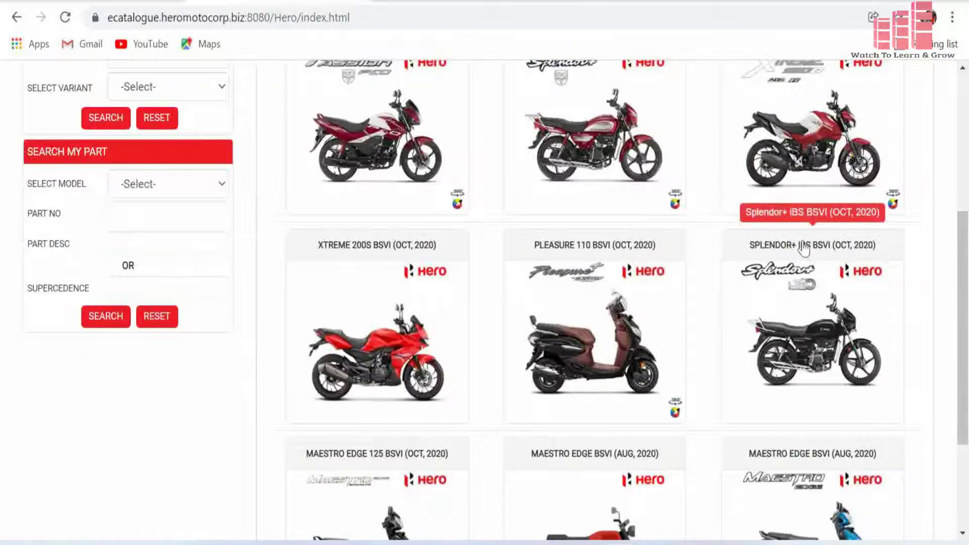
{"action": "left_click", "coordinate": [828, 250]}
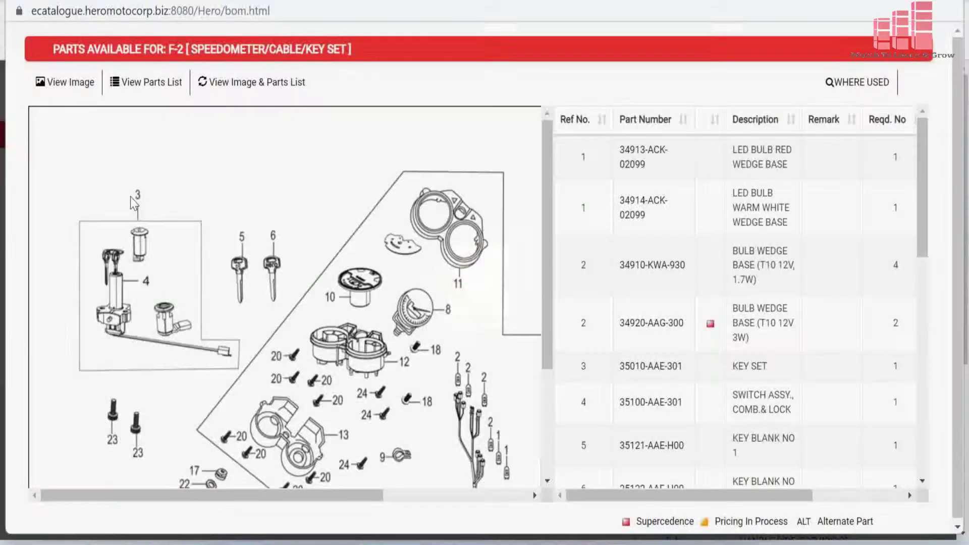
{"action": "left_click", "coordinate": [137, 194]}
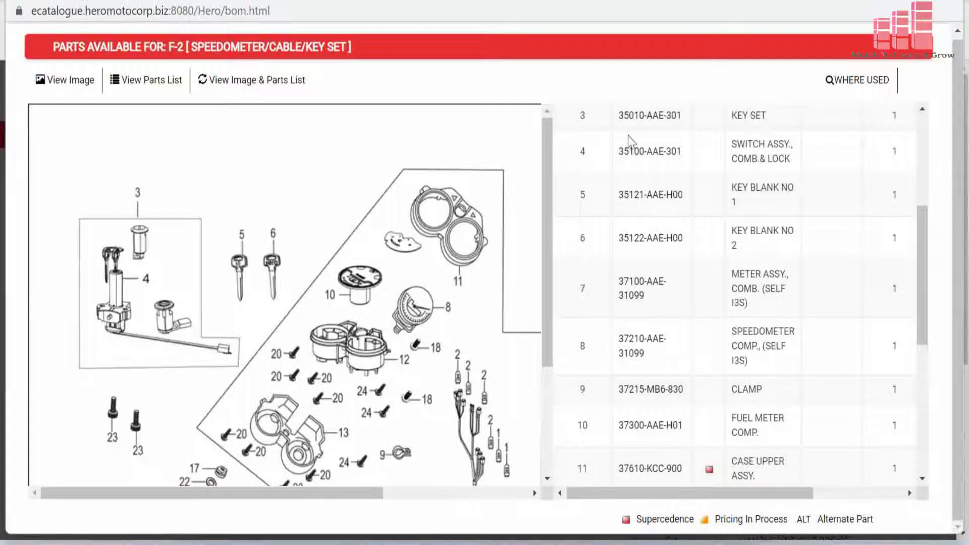
{"action": "left_click", "coordinate": [650, 115]}
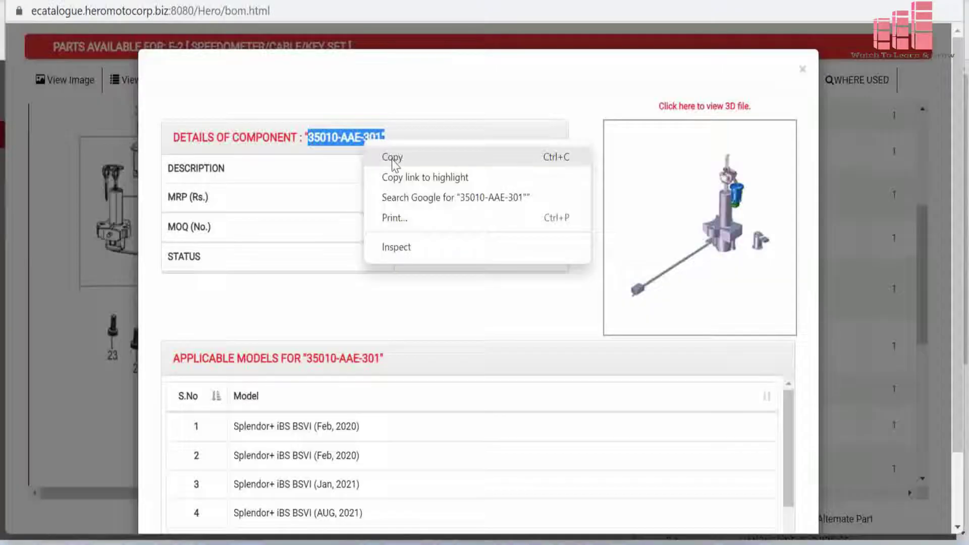
{"action": "left_click", "coordinate": [392, 158]}
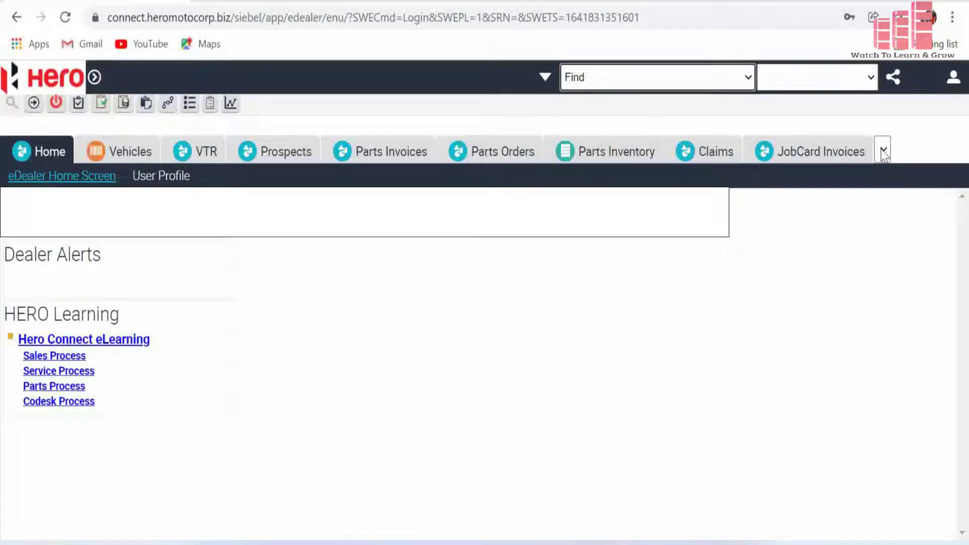
In Hero Connect, create a parts stock adjustment for inventory location 62504 MAIN WORKSHOP and open its record
{"action": "left_click", "coordinate": [884, 150]}
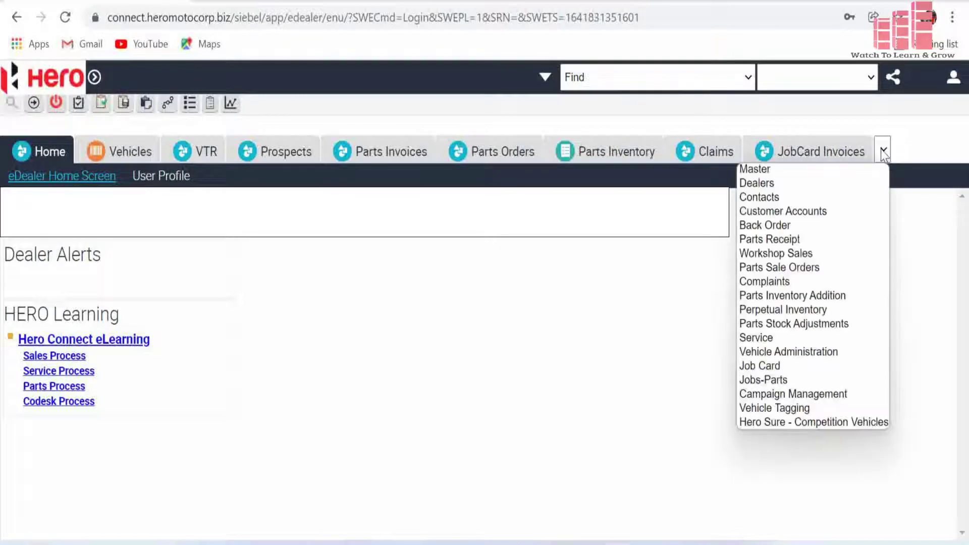
{"action": "left_click", "coordinate": [803, 326]}
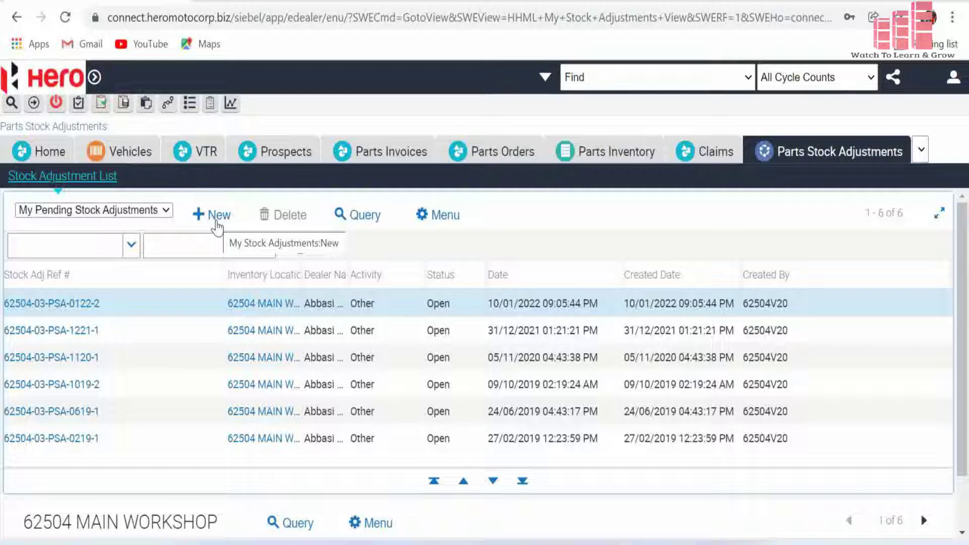
{"action": "left_click", "coordinate": [217, 226]}
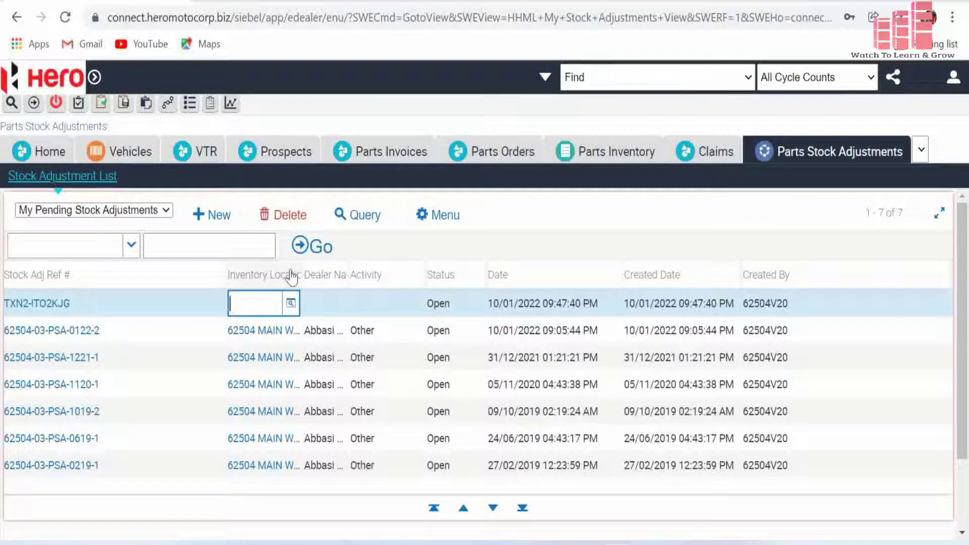
{"action": "left_click", "coordinate": [291, 303]}
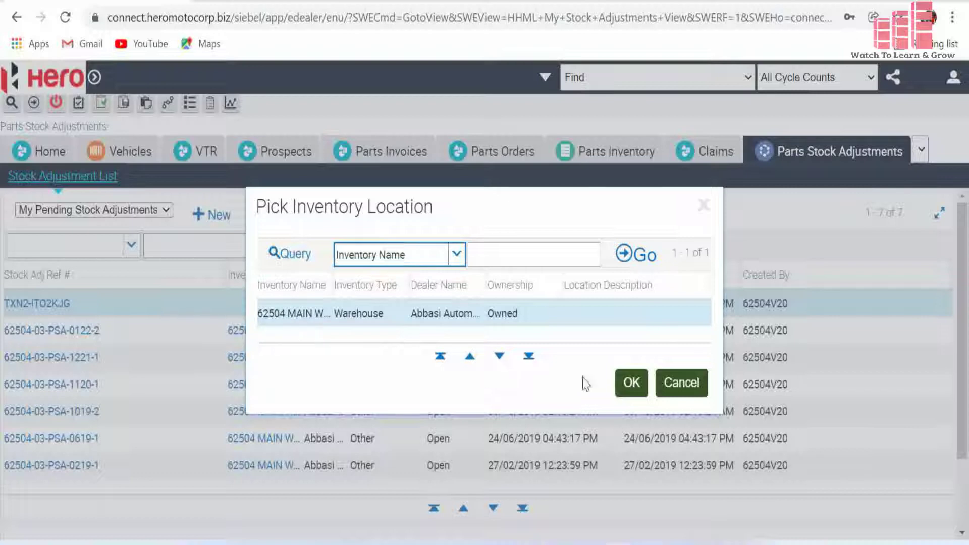
{"action": "left_click", "coordinate": [628, 382]}
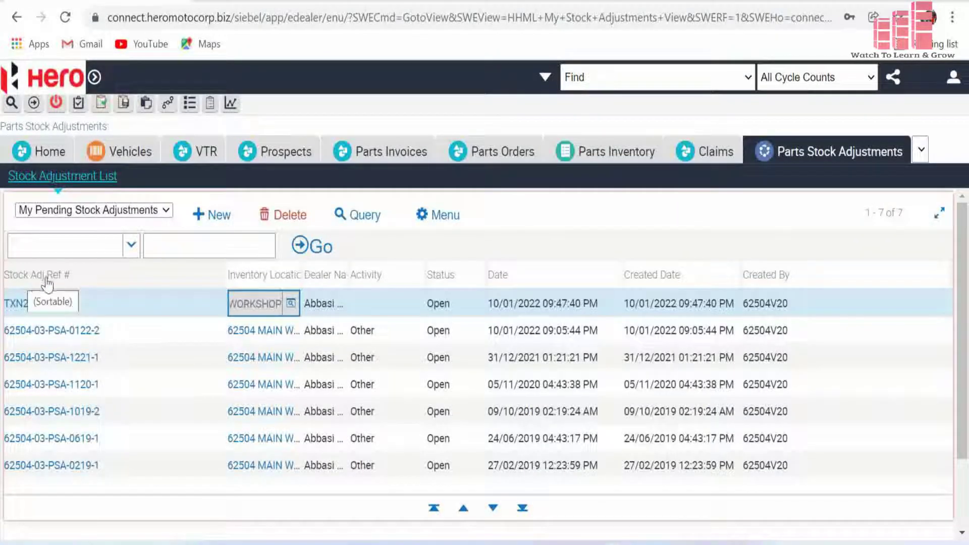
{"action": "left_click", "coordinate": [42, 302]}
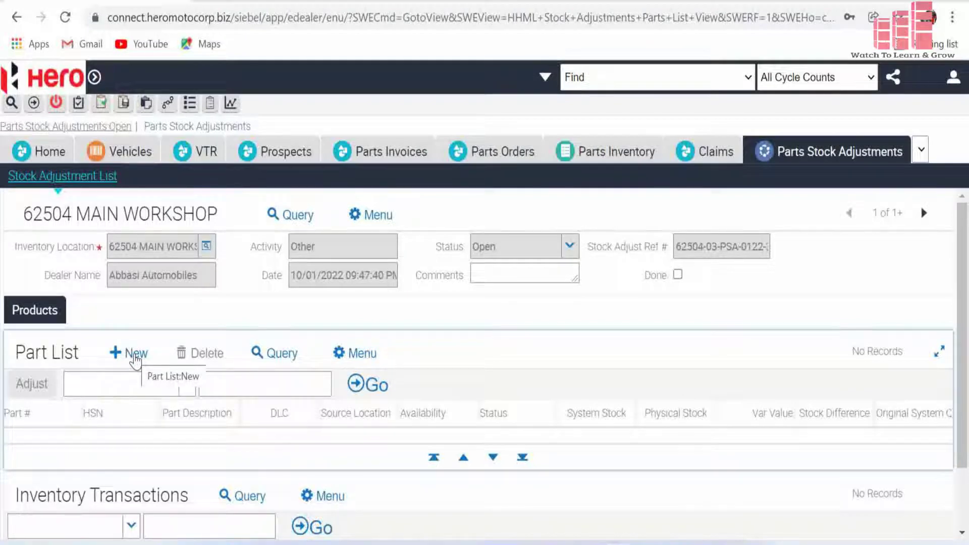
Try to add the copied key set part number to the stock adjustment's part list, dismissing the part picker
{"action": "left_click", "coordinate": [135, 356]}
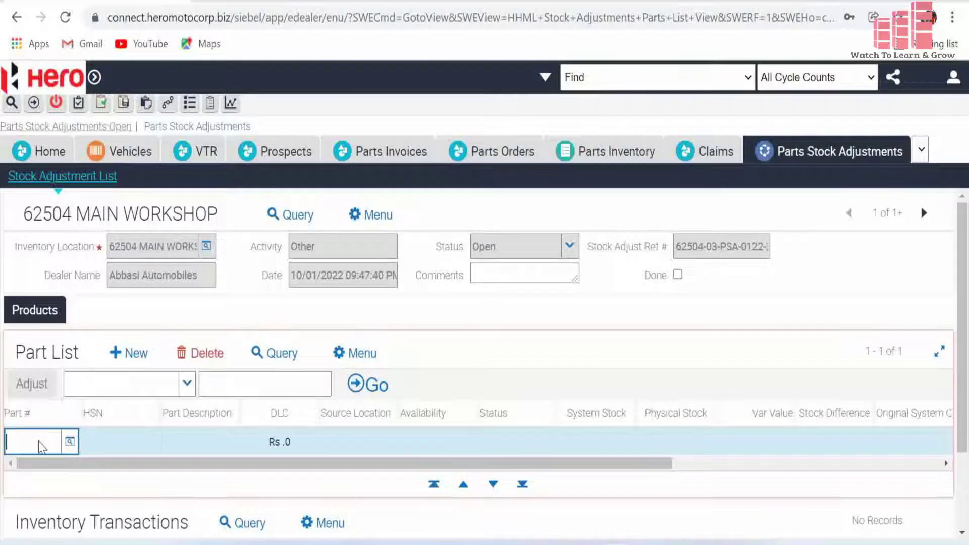
{"action": "right_click", "coordinate": [40, 442]}
{"action": "left_click", "coordinate": [94, 306]}
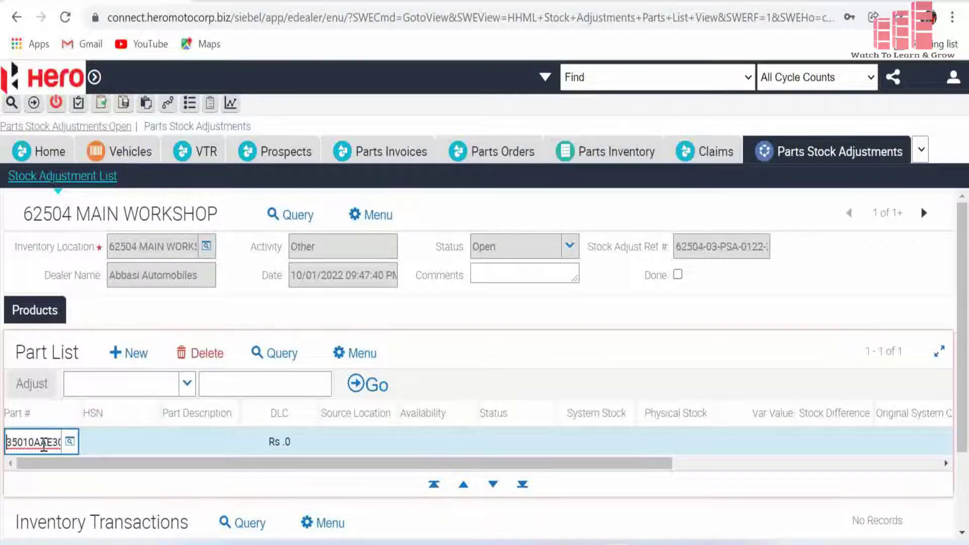
{"action": "key", "text": "End"}
{"action": "key", "text": "Return"}
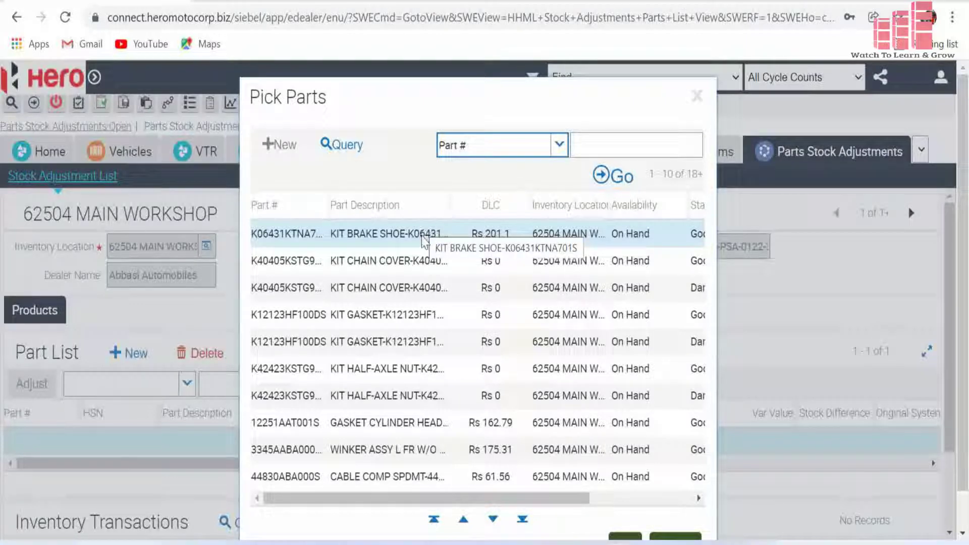
{"action": "scroll", "coordinate": [560, 323], "scroll_direction": "down", "scroll_amount": 1}
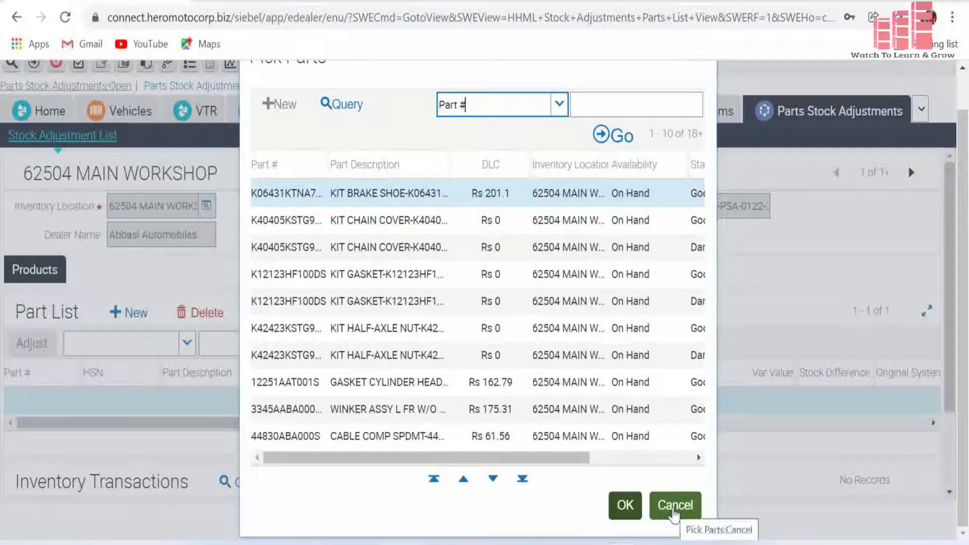
{"action": "left_click", "coordinate": [673, 506]}
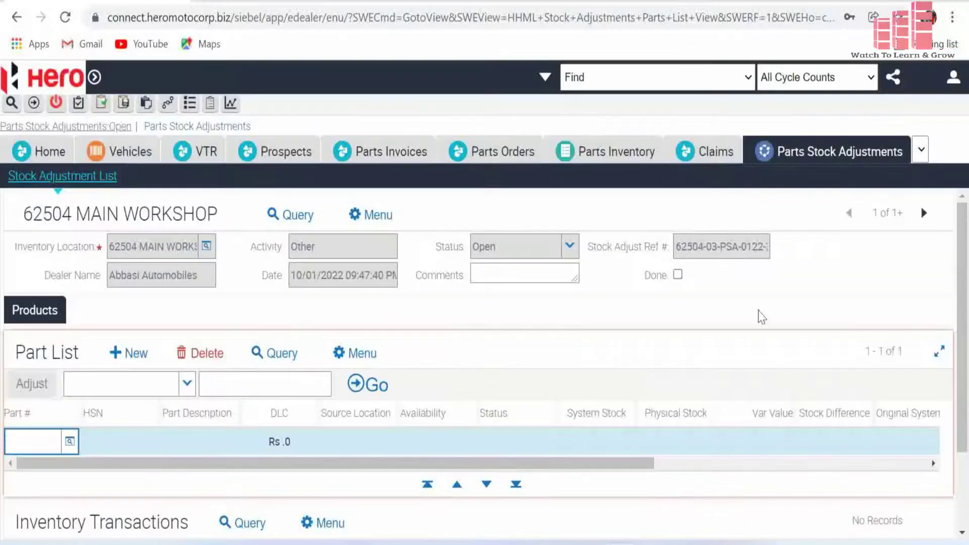
Create a new Parts Inventory Addition record with 62504 MAIN WORKSHOP as its inventory location
{"action": "left_click", "coordinate": [920, 152]}
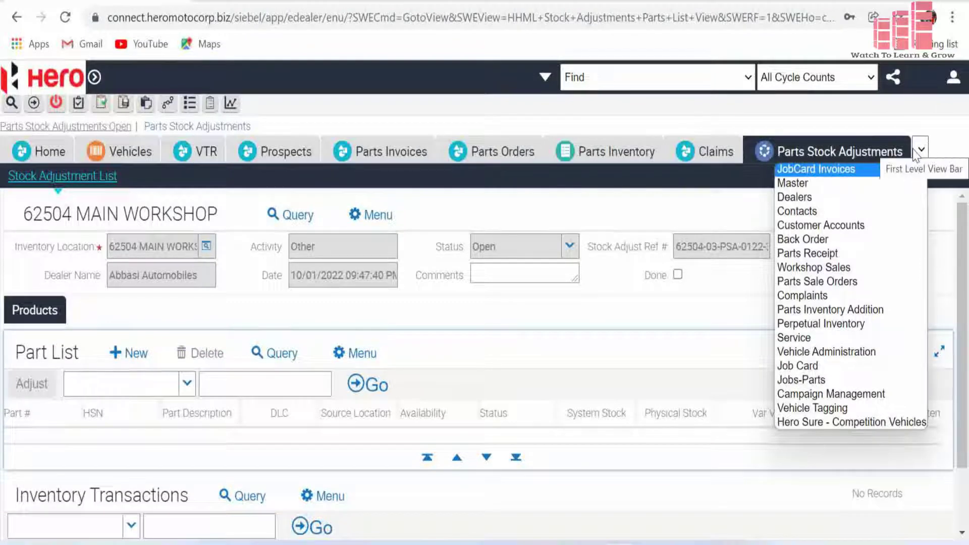
{"action": "left_click", "coordinate": [869, 310]}
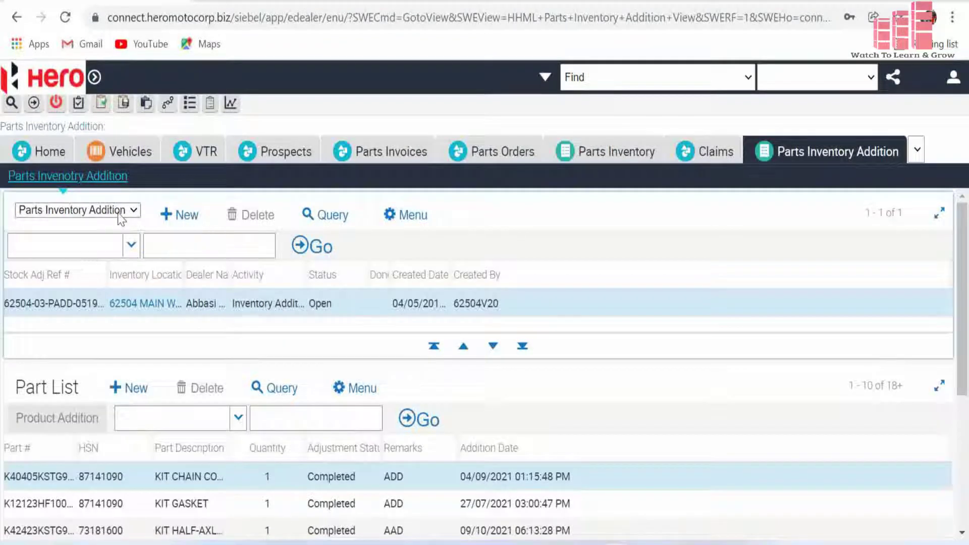
{"action": "left_click", "coordinate": [186, 217]}
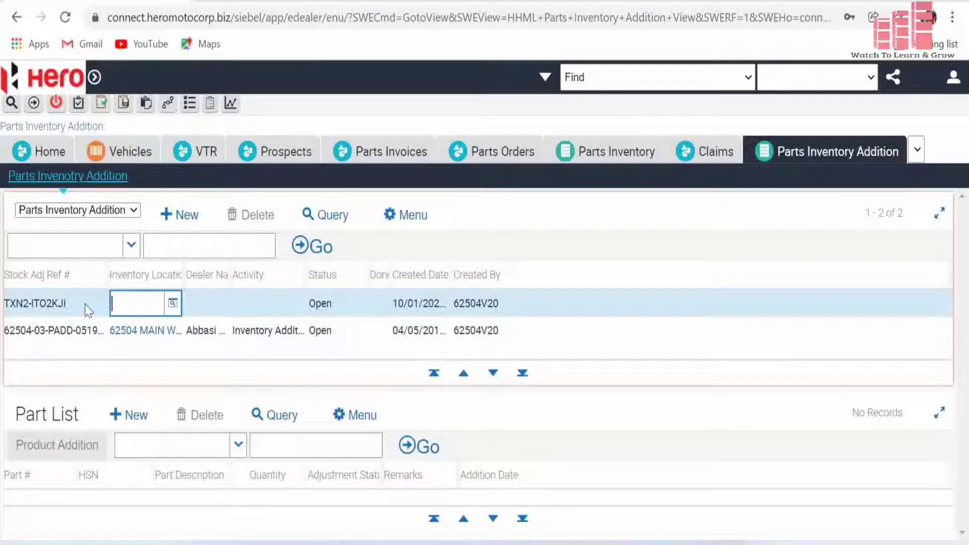
{"action": "left_click", "coordinate": [173, 303]}
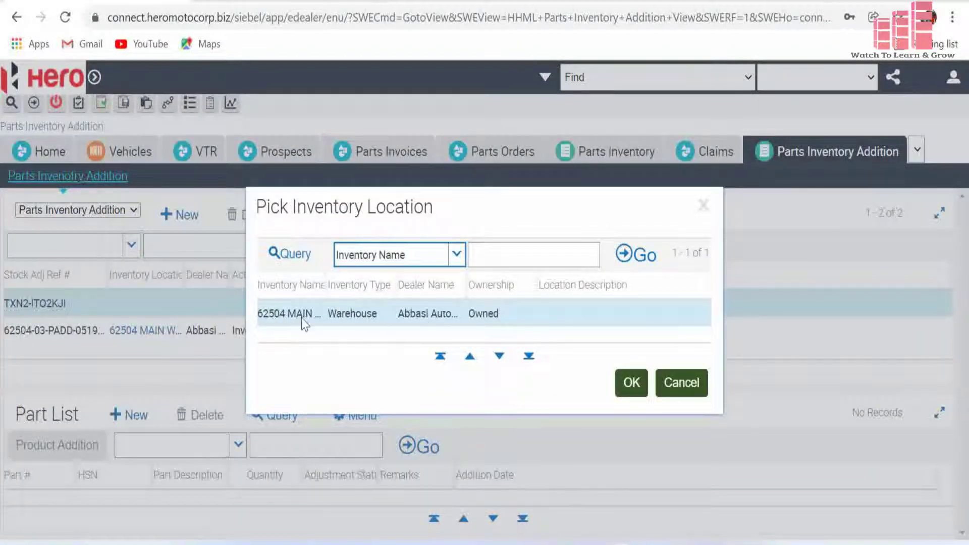
{"action": "left_click", "coordinate": [632, 383]}
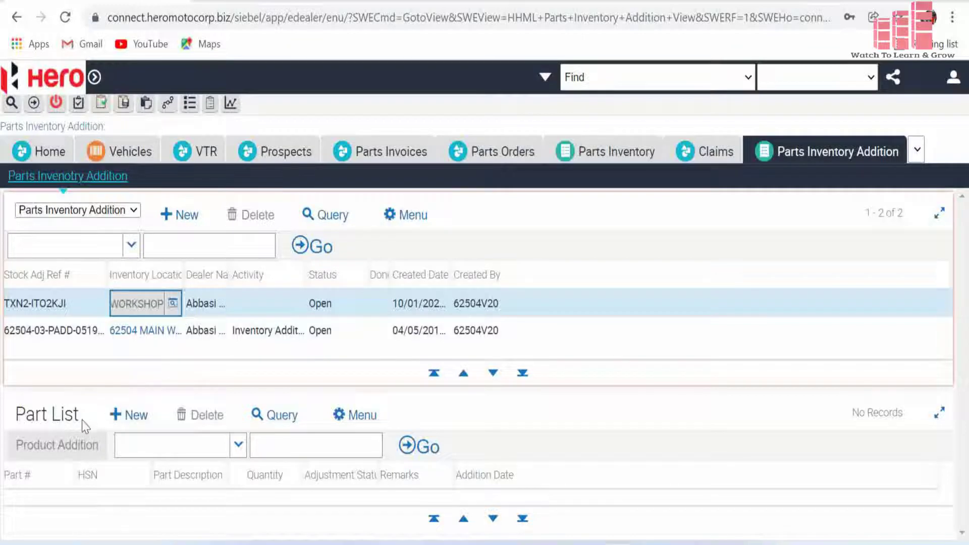
Add a part line to the inventory addition with part number 35010AAE301S, removing the quotes and hyphens from the pasted number
{"action": "left_click", "coordinate": [133, 417]}
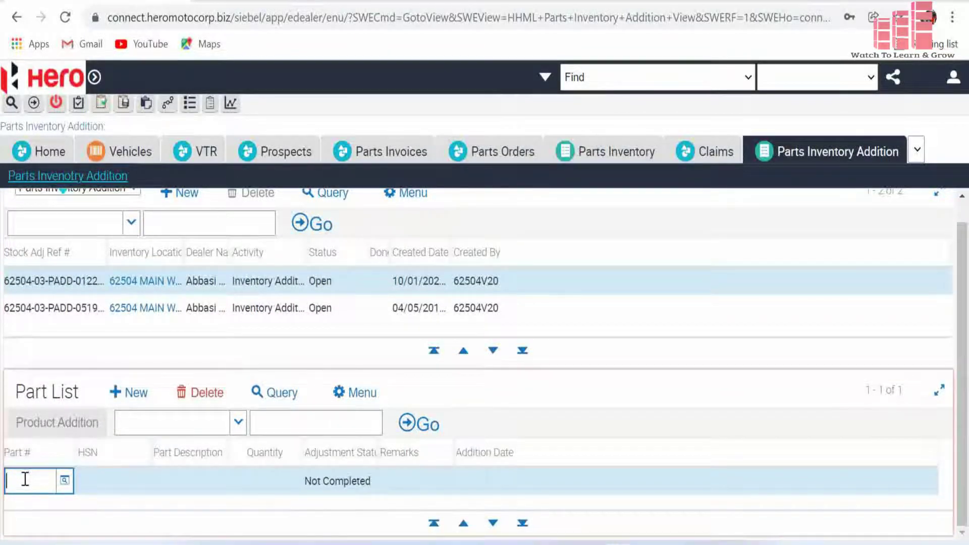
{"action": "right_click", "coordinate": [25, 479]}
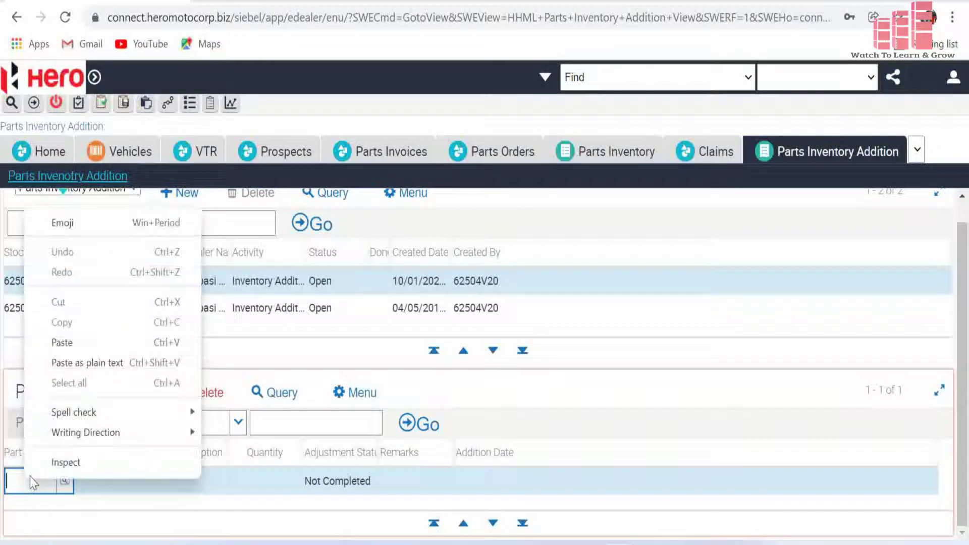
{"action": "left_click", "coordinate": [83, 348]}
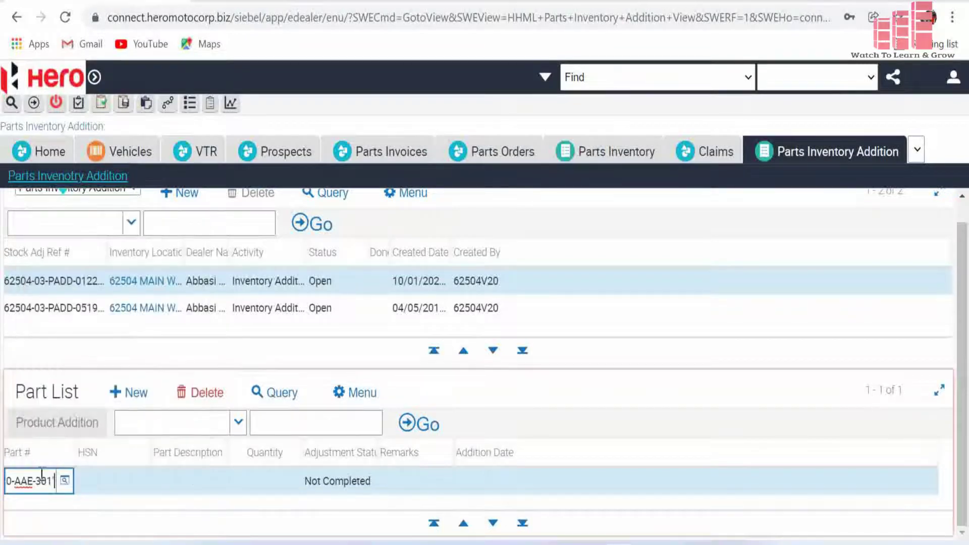
{"action": "left_click", "coordinate": [17, 482]}
{"action": "key", "text": "BackSpace"}
{"action": "left_click", "coordinate": [35, 482]}
{"action": "key", "text": "BackSpace"}
{"action": "key", "text": "BackSpace"}
{"action": "type", "text": "S"}
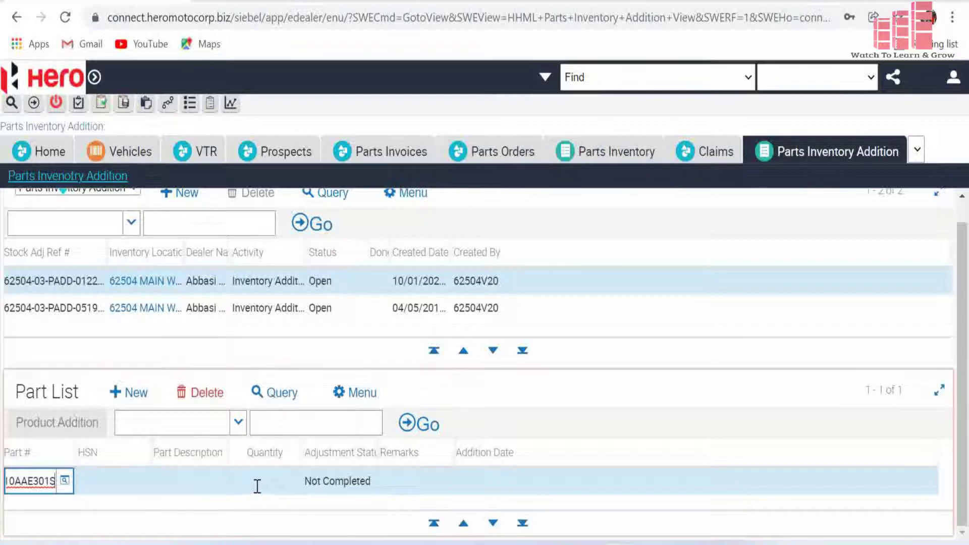
{"action": "key", "text": "Return"}
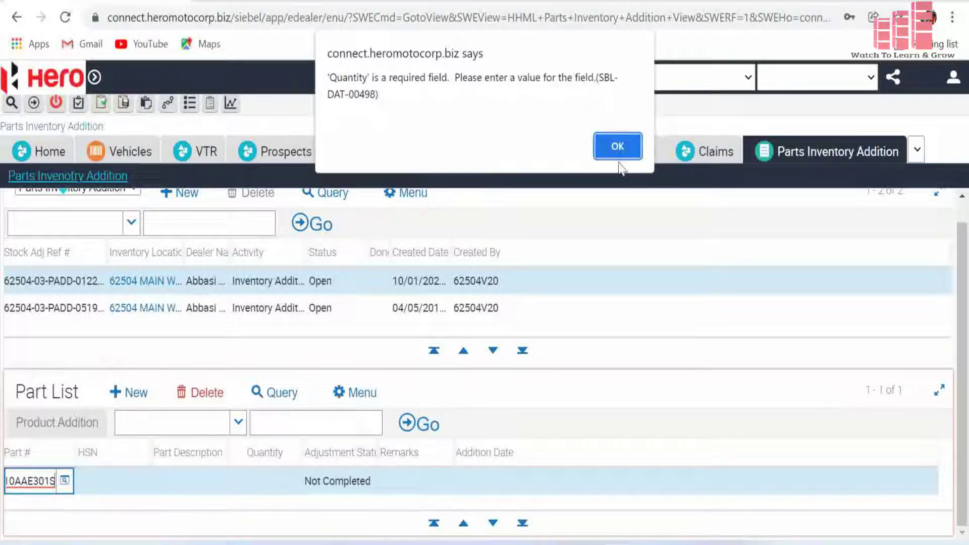
{"action": "left_click", "coordinate": [619, 147]}
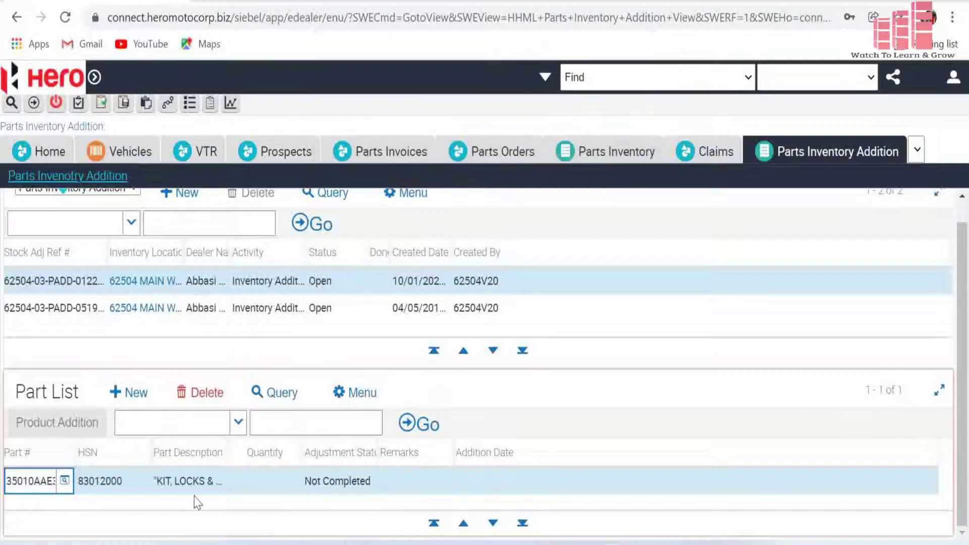
Set the part line's quantity to 1 and its remarks to ADD, and carry out the product addition
{"action": "left_click", "coordinate": [267, 483]}
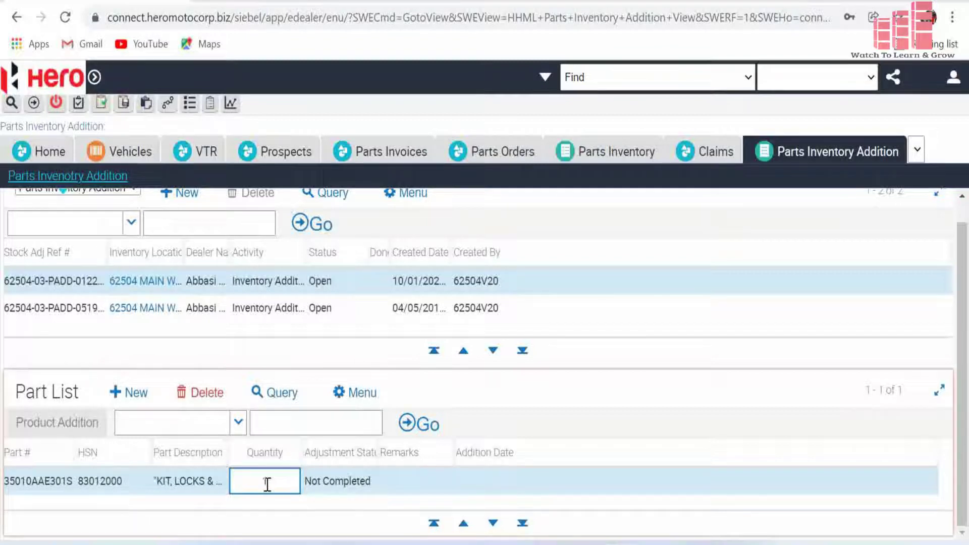
{"action": "type", "text": "1"}
{"action": "key", "text": "Tab"}
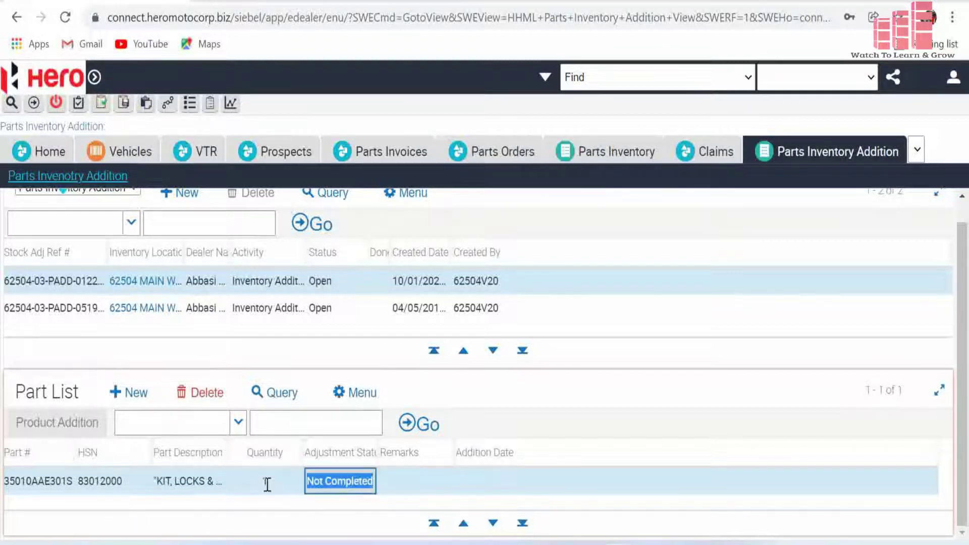
{"action": "key", "text": "Tab"}
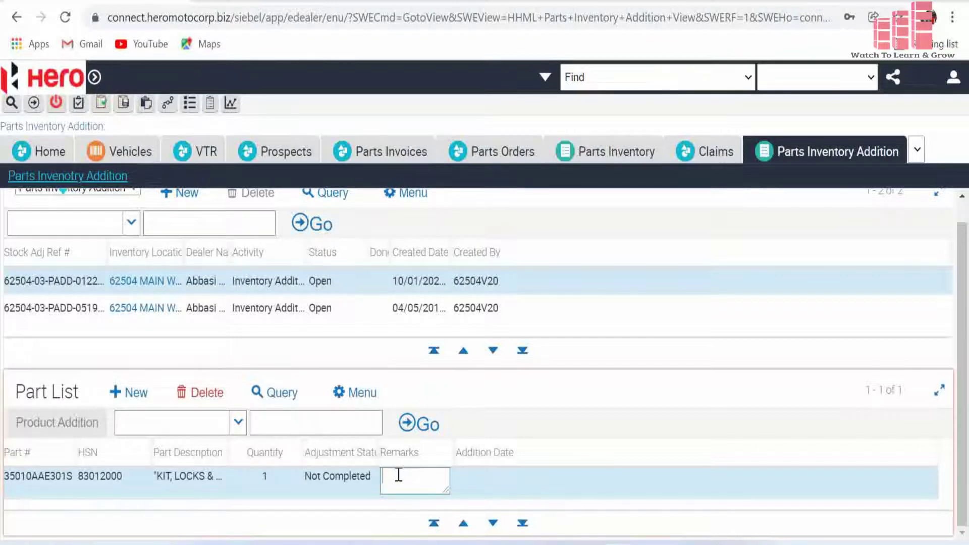
{"action": "type", "text": "ADD"}
{"action": "left_click", "coordinate": [488, 398]}
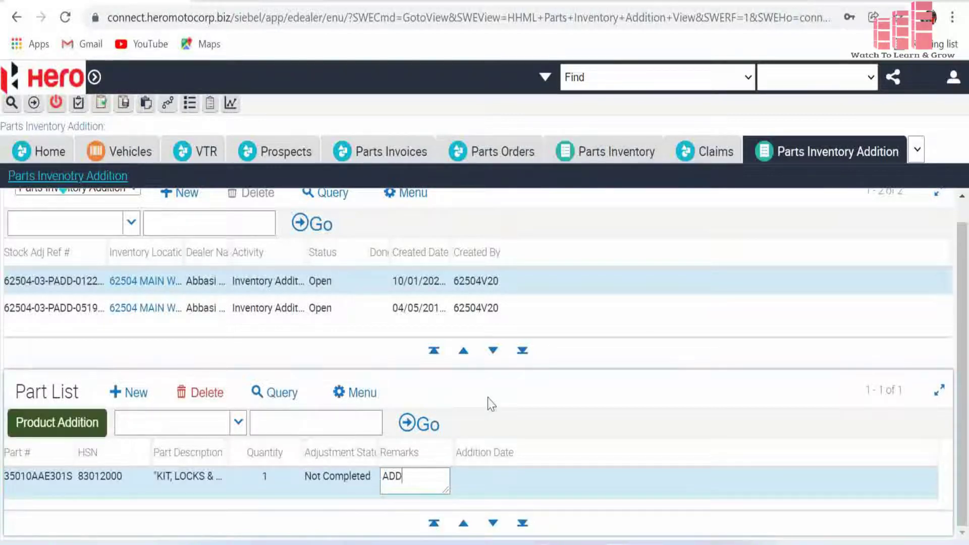
{"action": "left_click", "coordinate": [73, 425]}
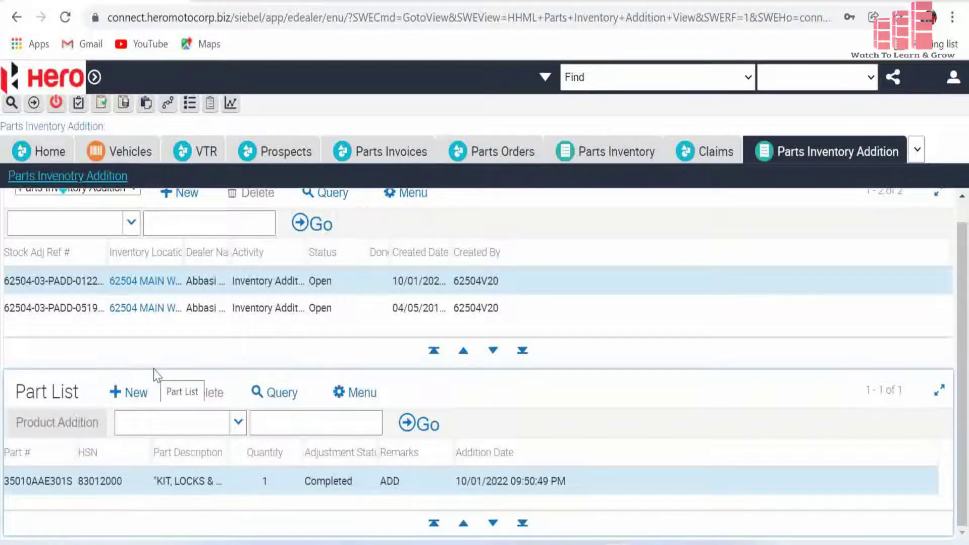
Copy the part number from the completed KIT, LOCKS & KEYS line of the inventory addition's part list
{"action": "left_click", "coordinate": [42, 480]}
{"action": "double_click", "coordinate": [41, 479]}
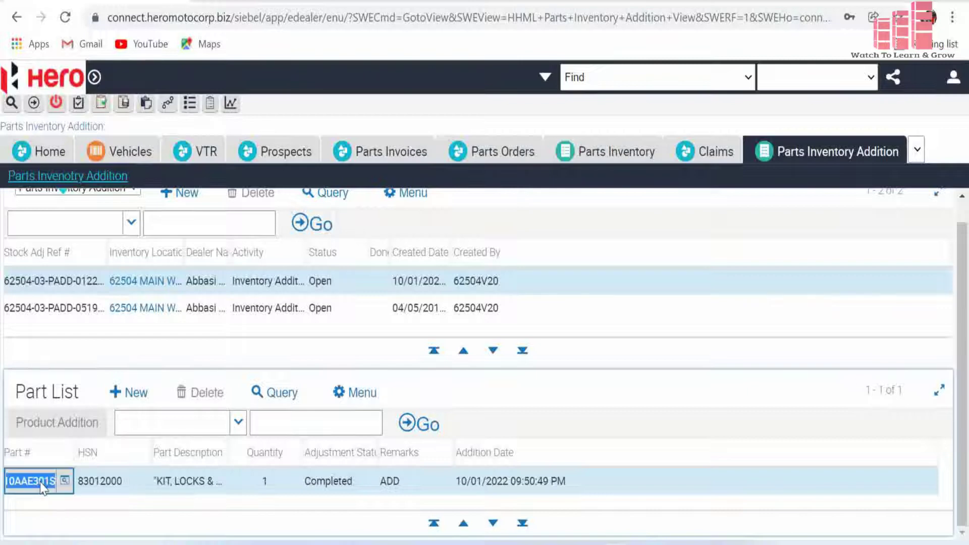
{"action": "right_click", "coordinate": [41, 481]}
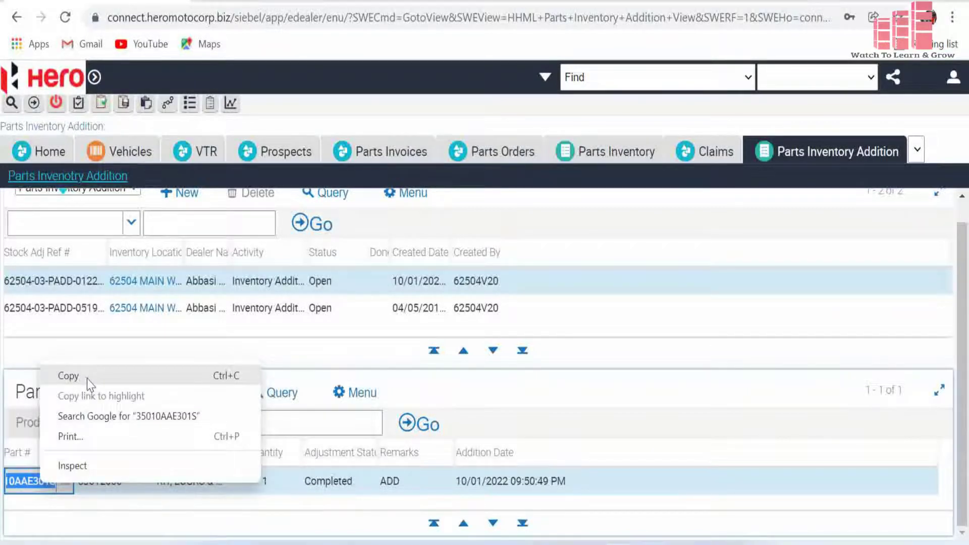
{"action": "left_click", "coordinate": [87, 379]}
Switch to Parts Stock Adjustments and open the pending stock adjustment created on 10/01/2022 at 09:47:40 PM
{"action": "left_click", "coordinate": [922, 157]}
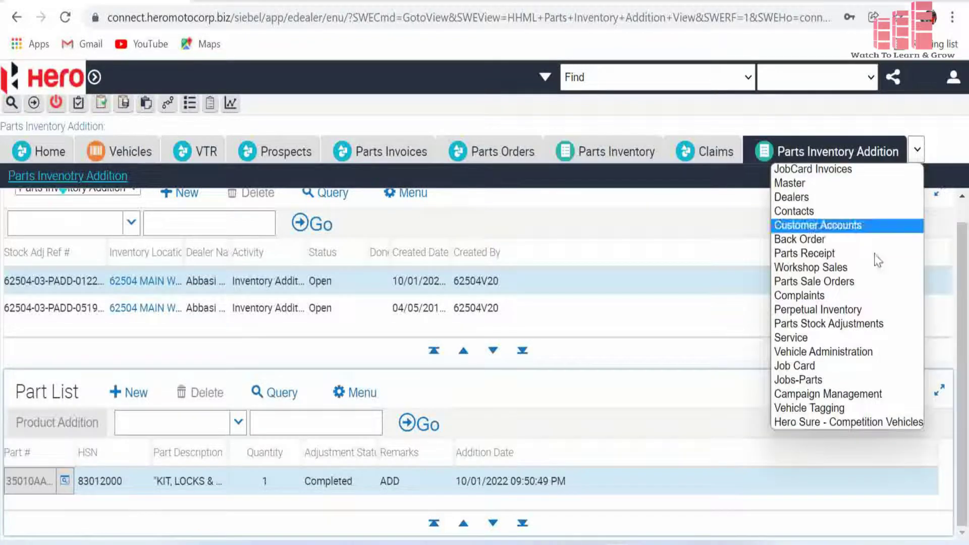
{"action": "left_click", "coordinate": [856, 323]}
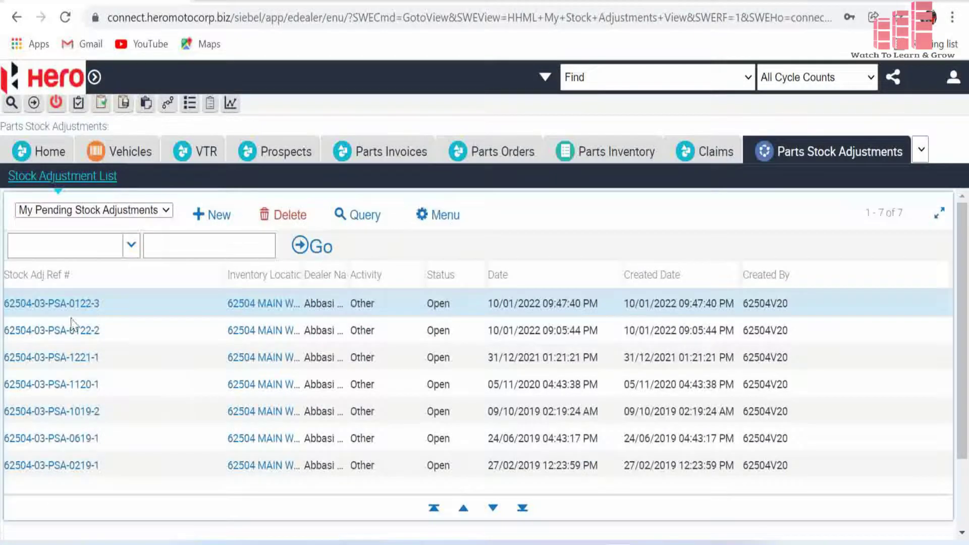
{"action": "left_click", "coordinate": [42, 304]}
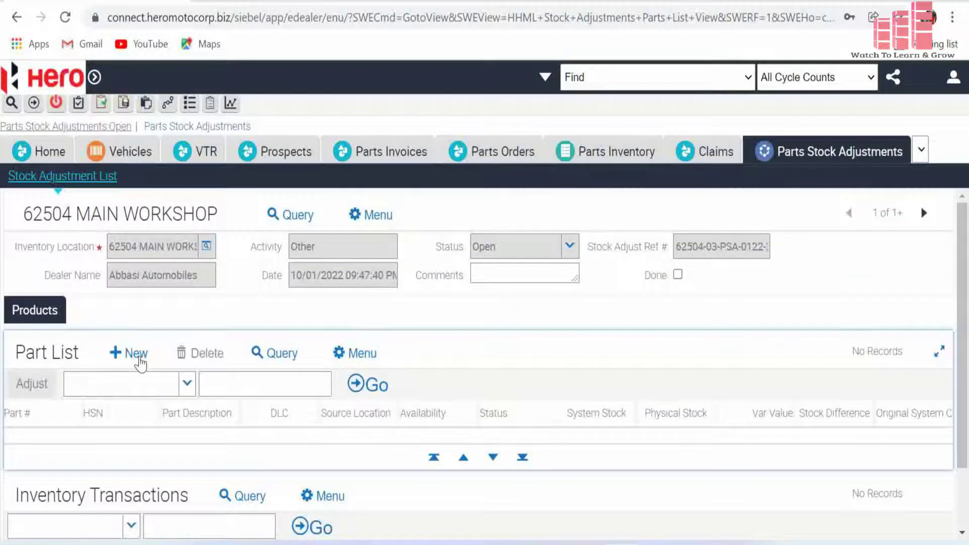
Add a line with part number 35010AAE301S to the stock adjustment's part list, picking the On Hand entry with status Good
{"action": "left_click", "coordinate": [140, 361]}
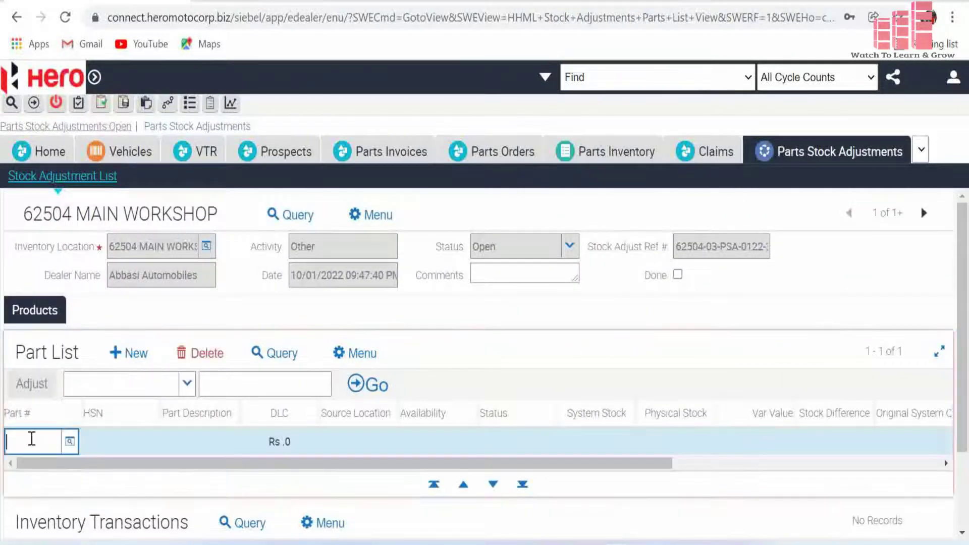
{"action": "right_click", "coordinate": [32, 440]}
{"action": "left_click", "coordinate": [70, 302]}
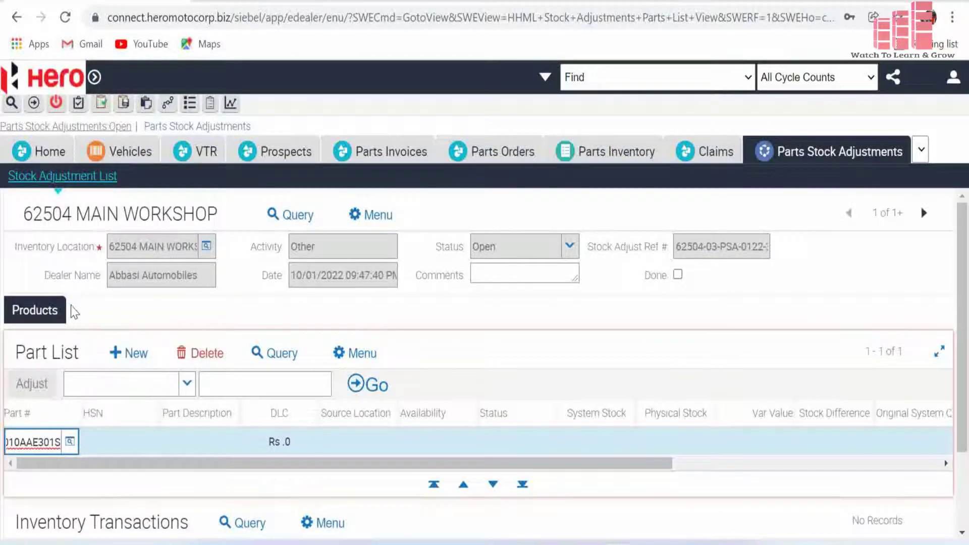
{"action": "left_click", "coordinate": [536, 373]}
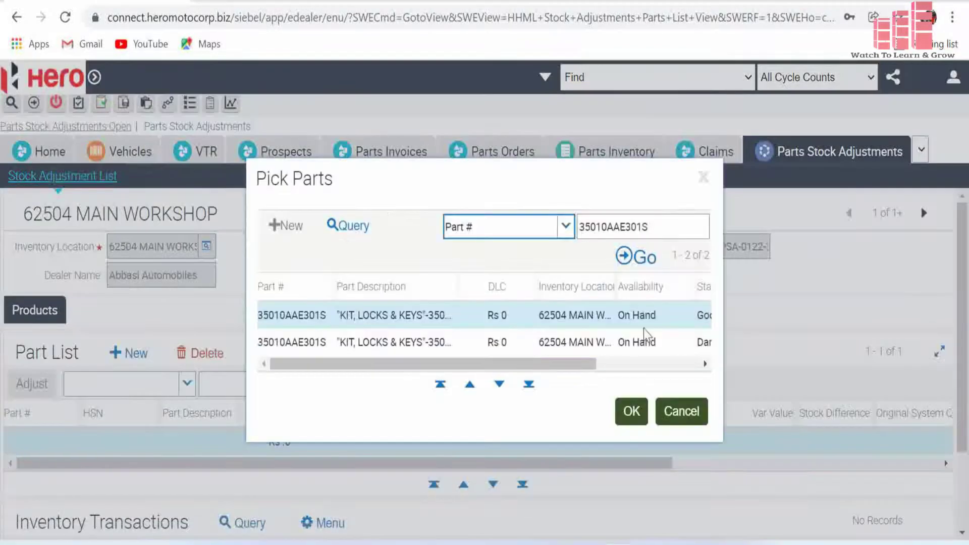
{"action": "left_click", "coordinate": [302, 318]}
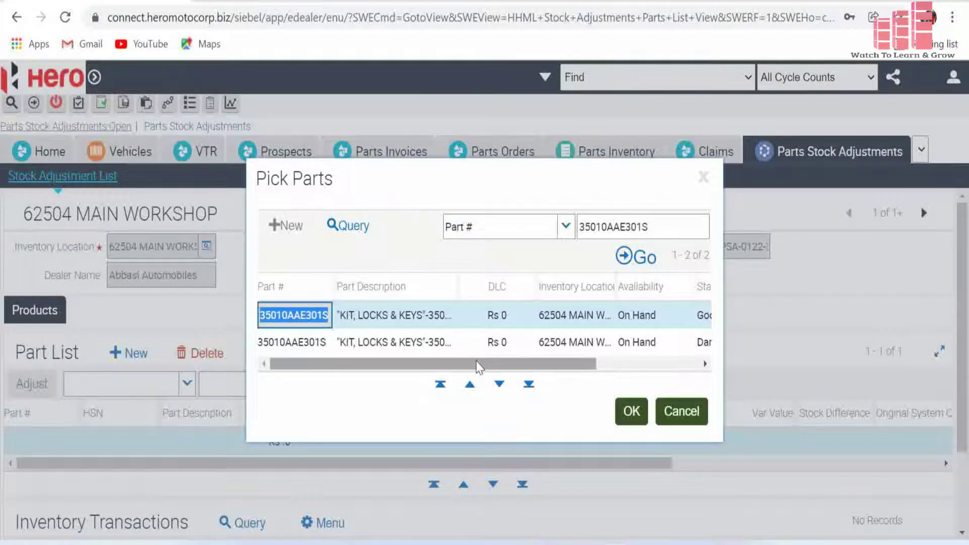
{"action": "left_click_drag", "start_coordinate": [477, 367], "coordinate": [581, 364]}
{"action": "left_click", "coordinate": [612, 323]}
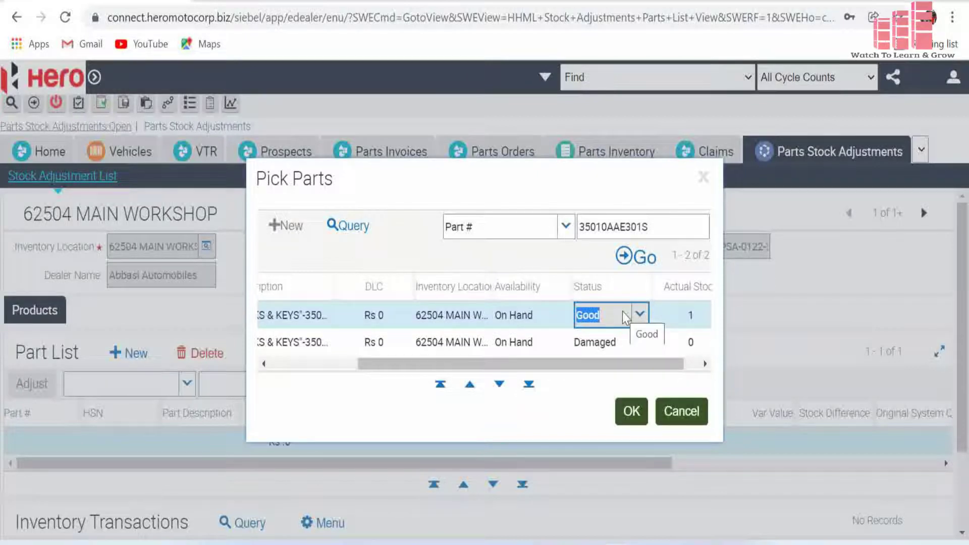
{"action": "left_click", "coordinate": [631, 413]}
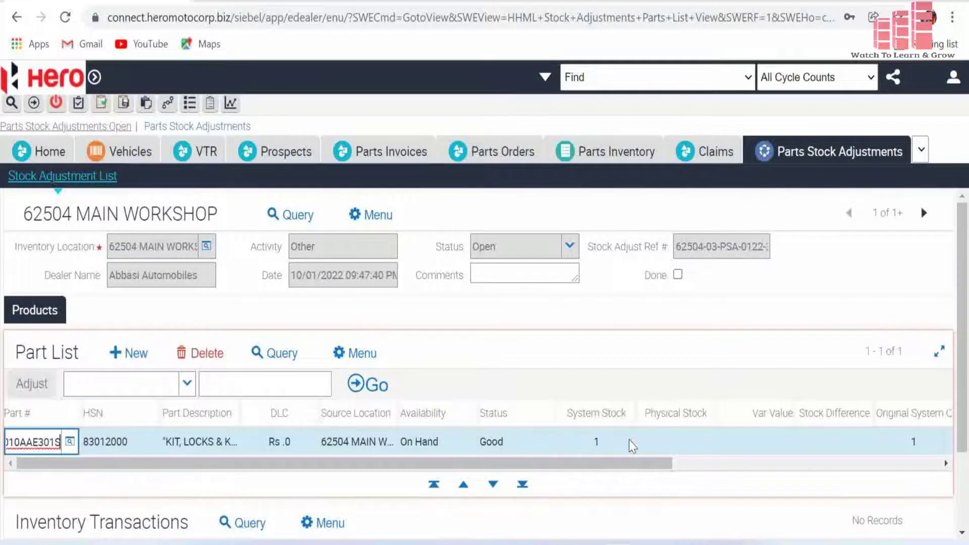
Open the part line's physical stock for editing and try to go back to Parts Stock Adjustments, dismissing the alert
{"action": "left_click", "coordinate": [626, 443]}
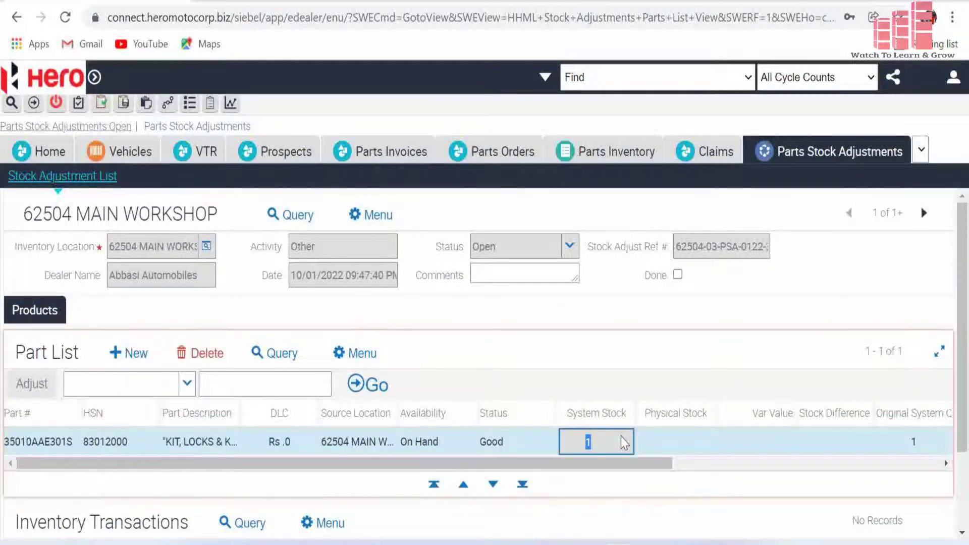
{"action": "left_click", "coordinate": [697, 442]}
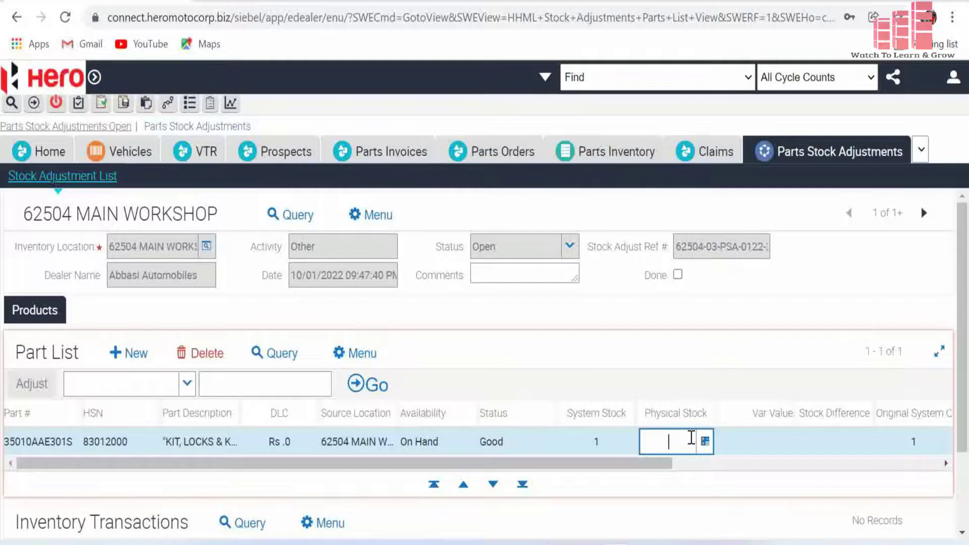
{"action": "left_click", "coordinate": [819, 144]}
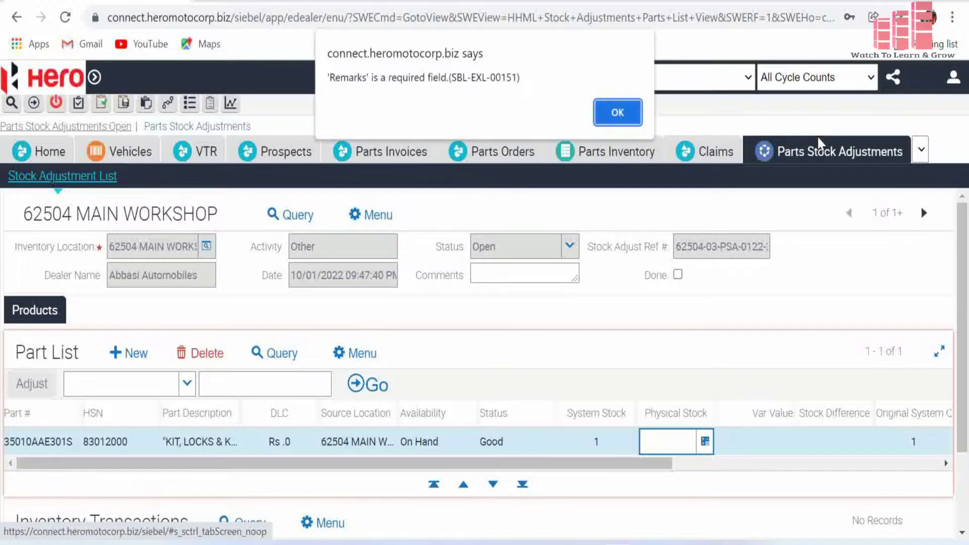
{"action": "left_click", "coordinate": [618, 112]}
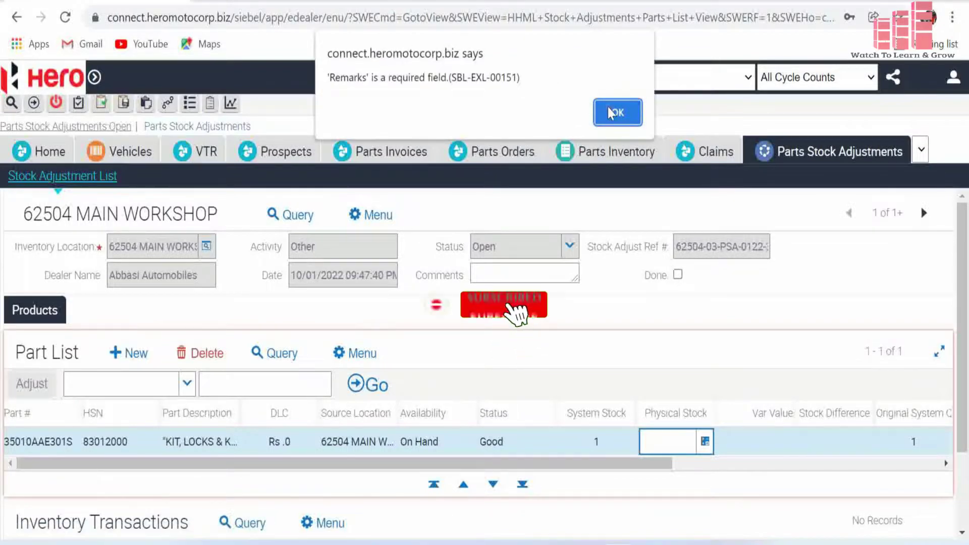